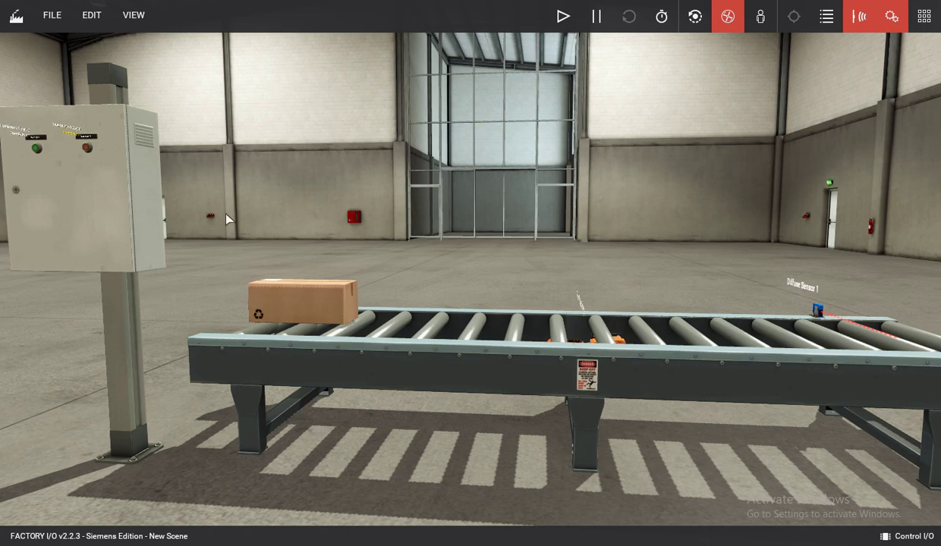
Select Modbus TCP/IP Client as Factory I/O's driver, then minimise Factory I/O.
click(53, 16)
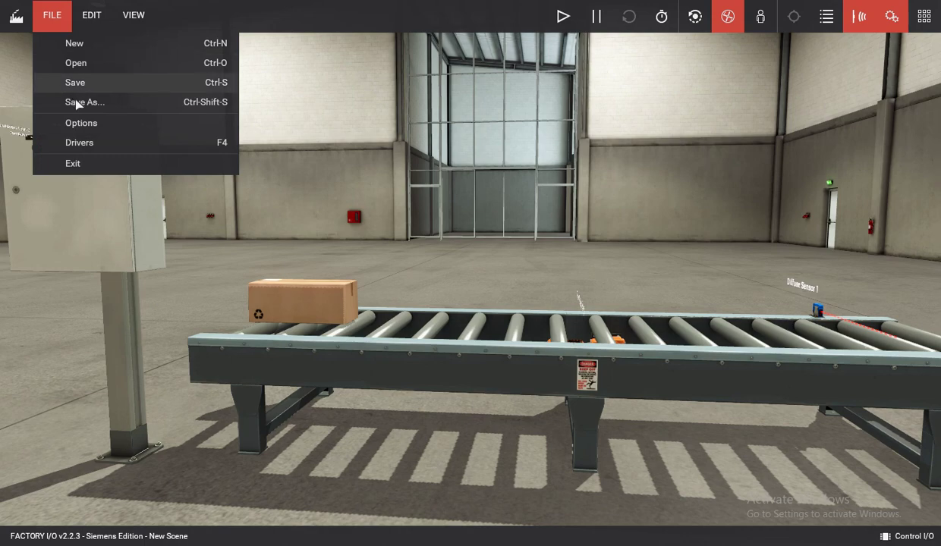
click(79, 142)
click(195, 31)
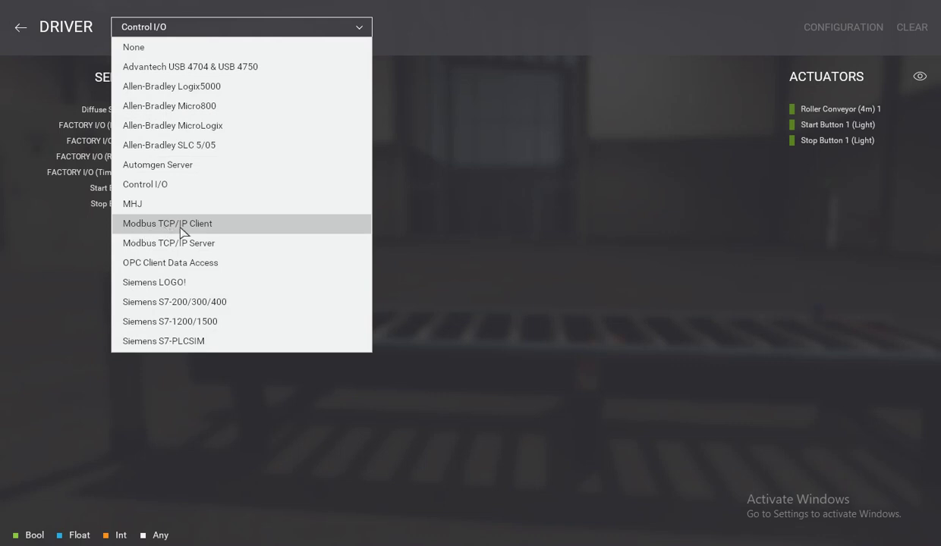
click(204, 232)
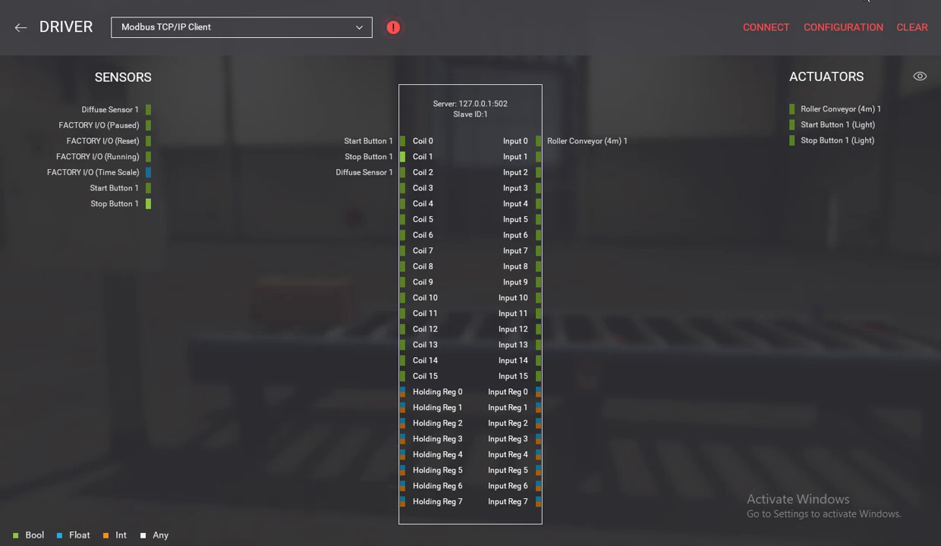
click(865, 0)
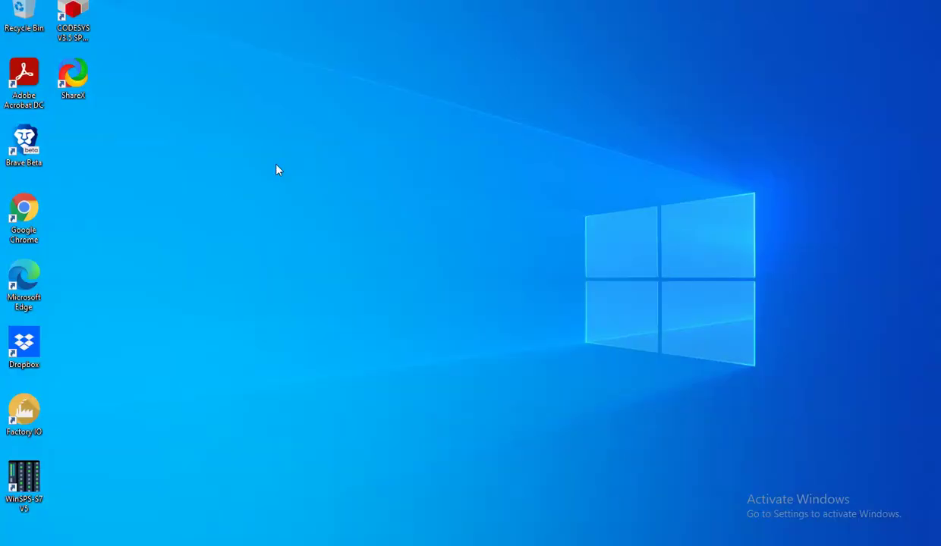
Launch CODESYS V3.5 SP15 Patch 4 from its desktop shortcut.
double_click(69, 22)
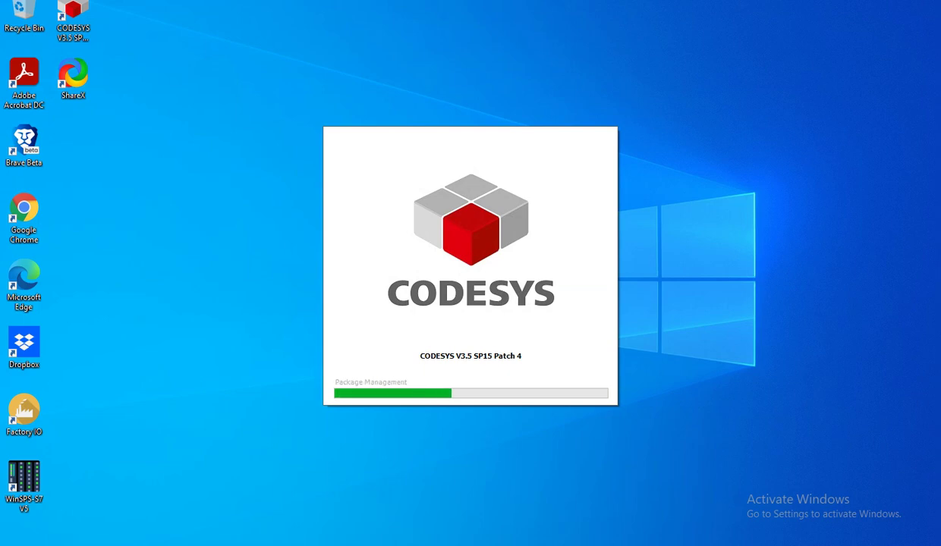
click(752, 545)
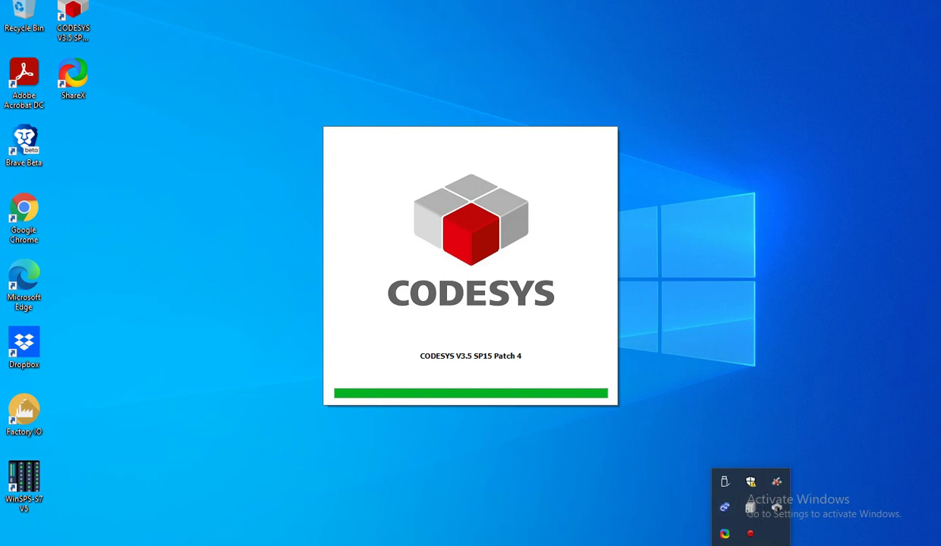
key(super+s)
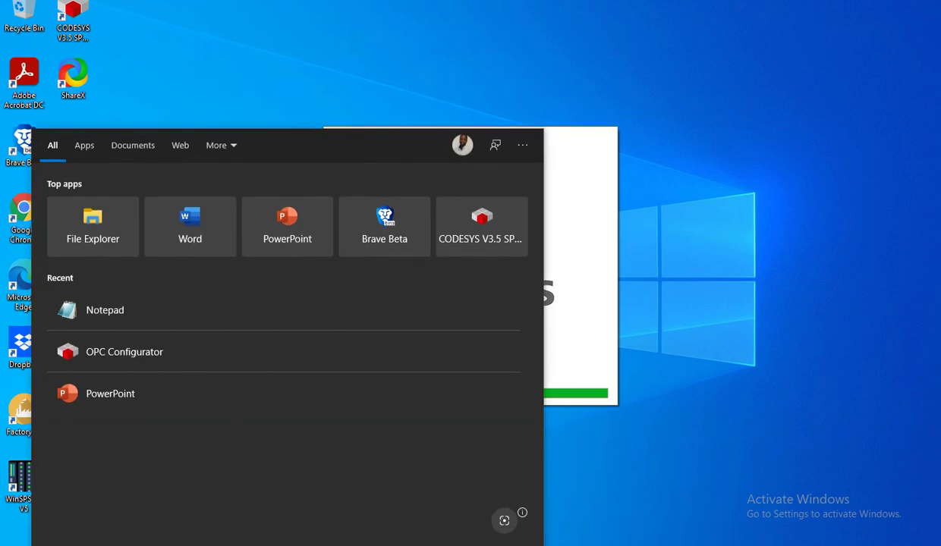
Run CODESYS Control Win V3 SysTray from the Start menu and dismiss its already-running notice.
key(super)
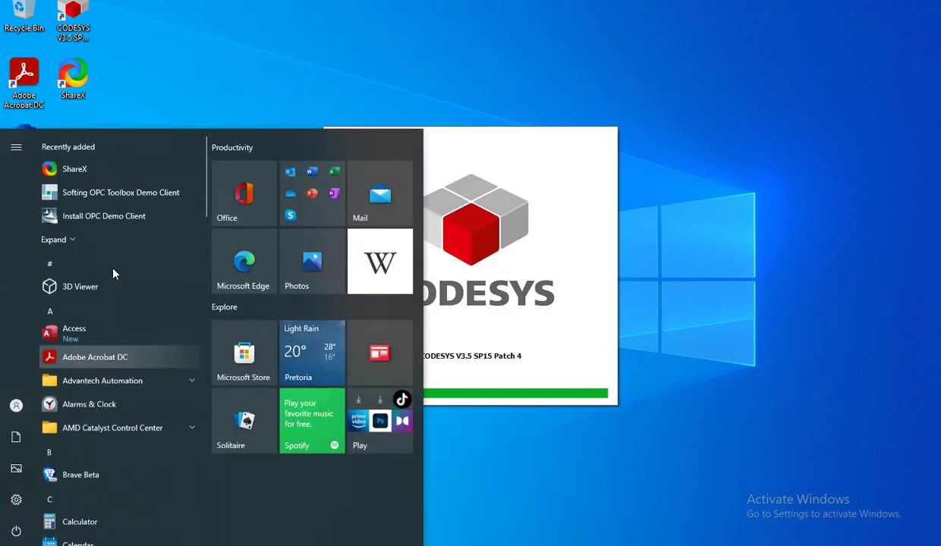
click(60, 240)
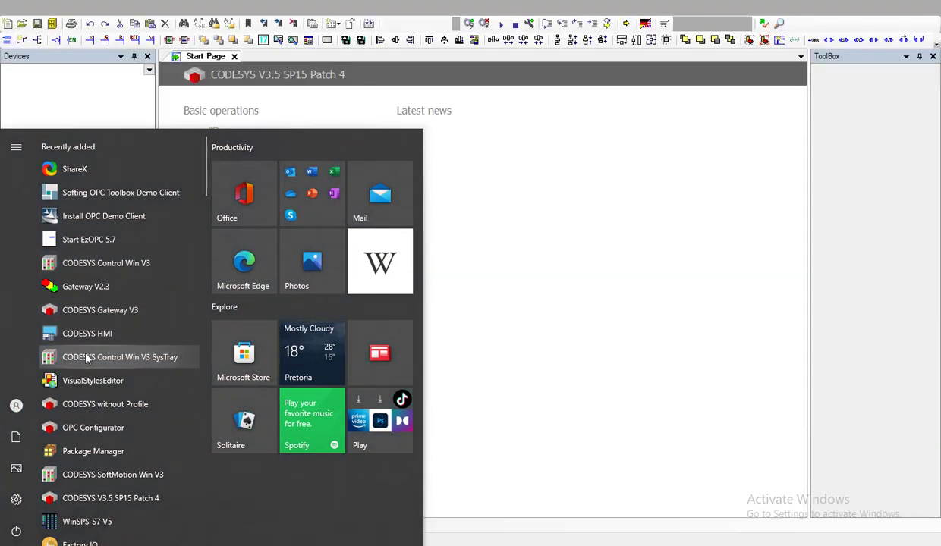
click(116, 360)
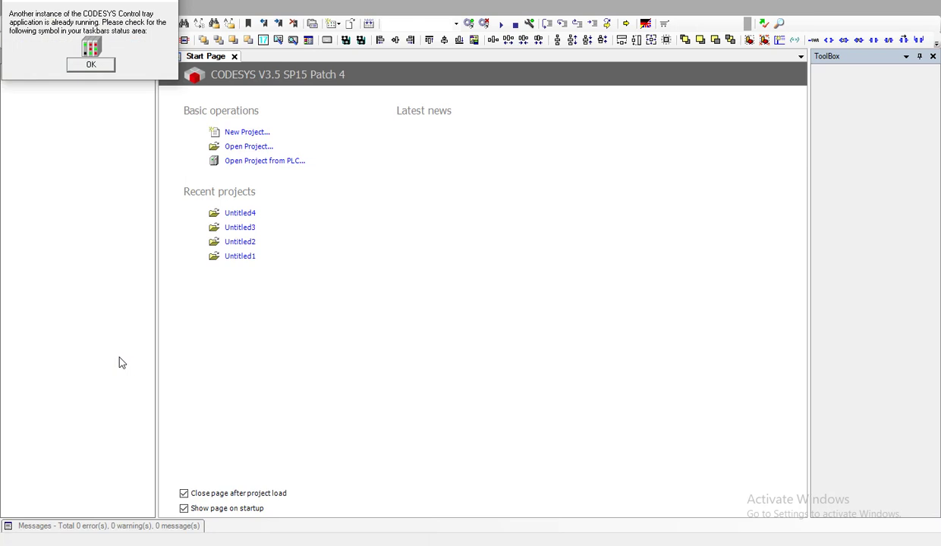
click(92, 64)
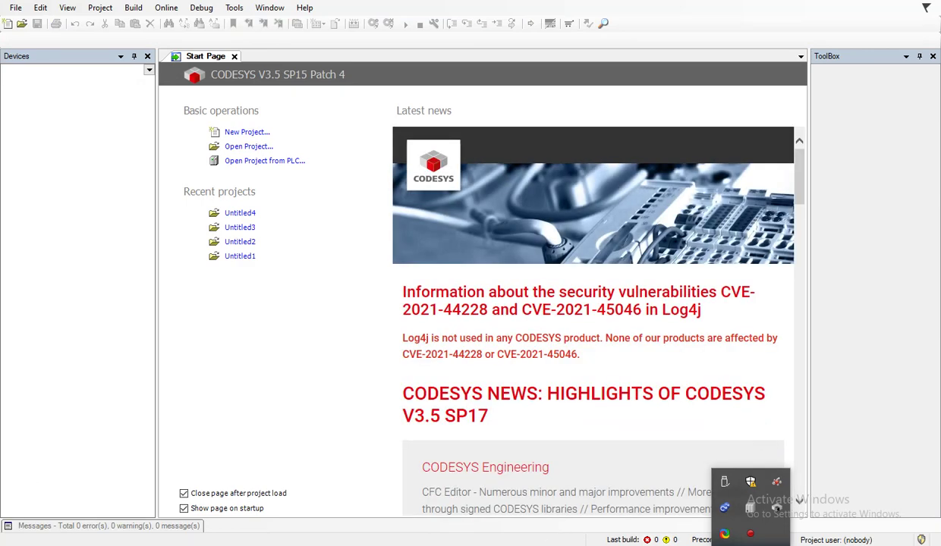
Run the CODESYS Gateway from the Start menu and dismiss its already-running notice.
key(super)
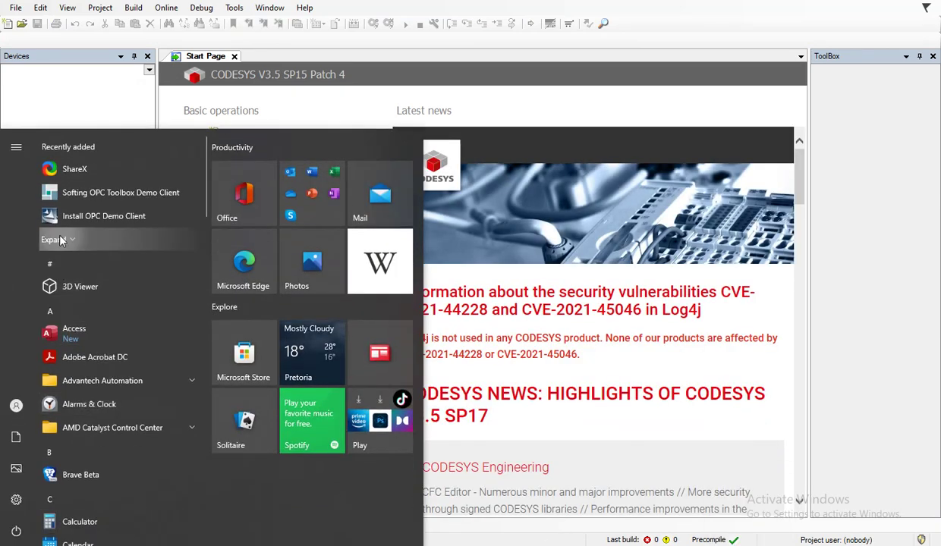
click(61, 240)
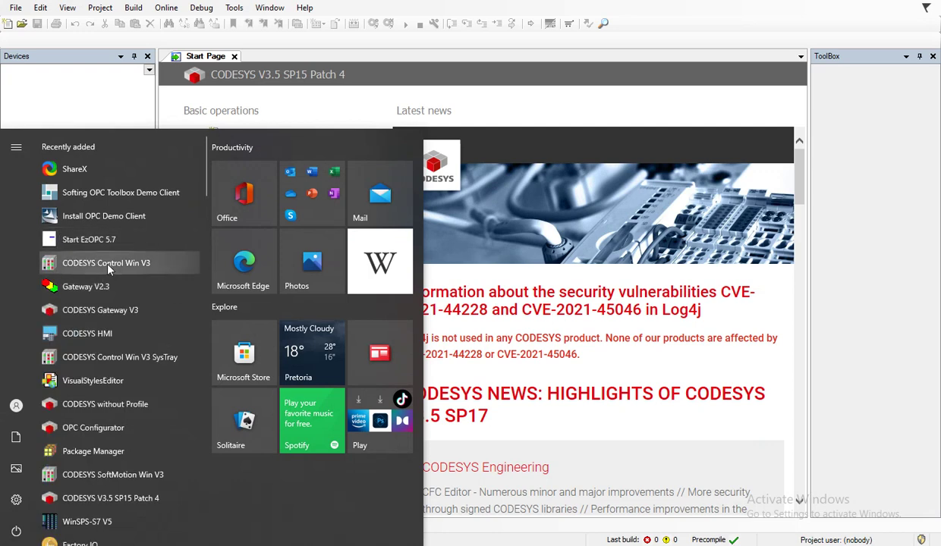
click(112, 311)
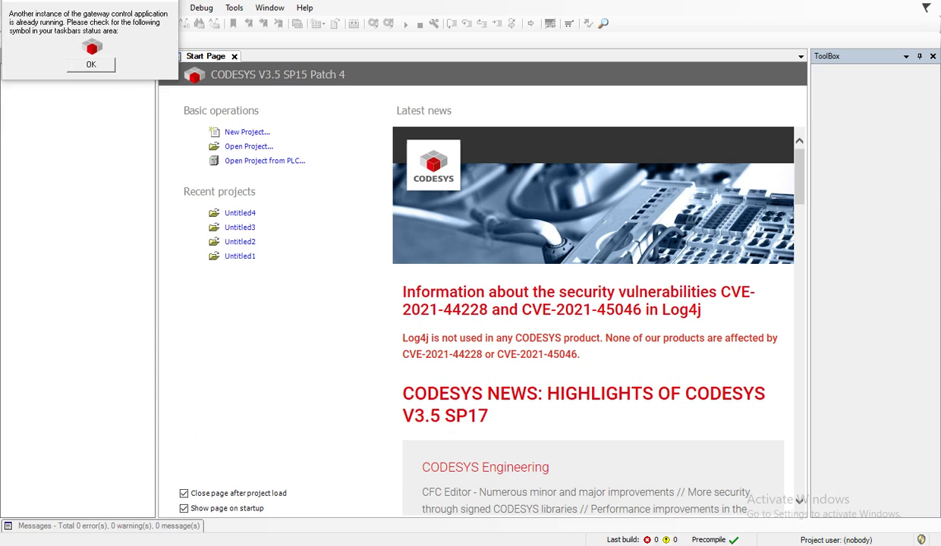
click(91, 64)
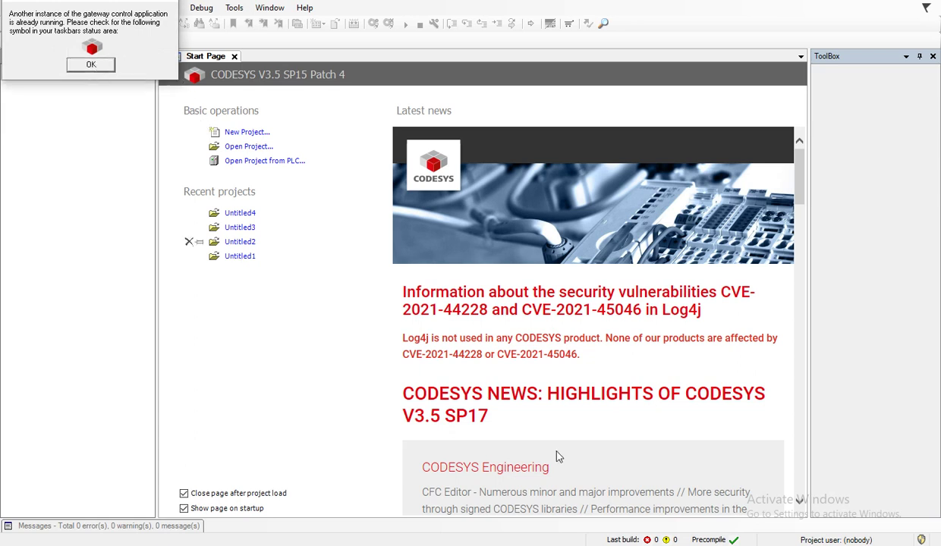
Start the soft PLC and the gateway from their system tray icons.
click(751, 545)
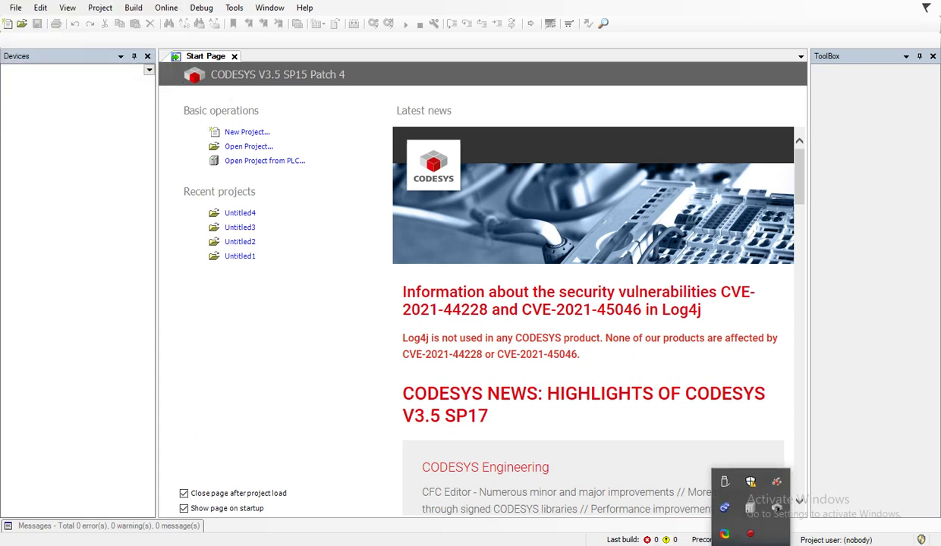
right_click(750, 507)
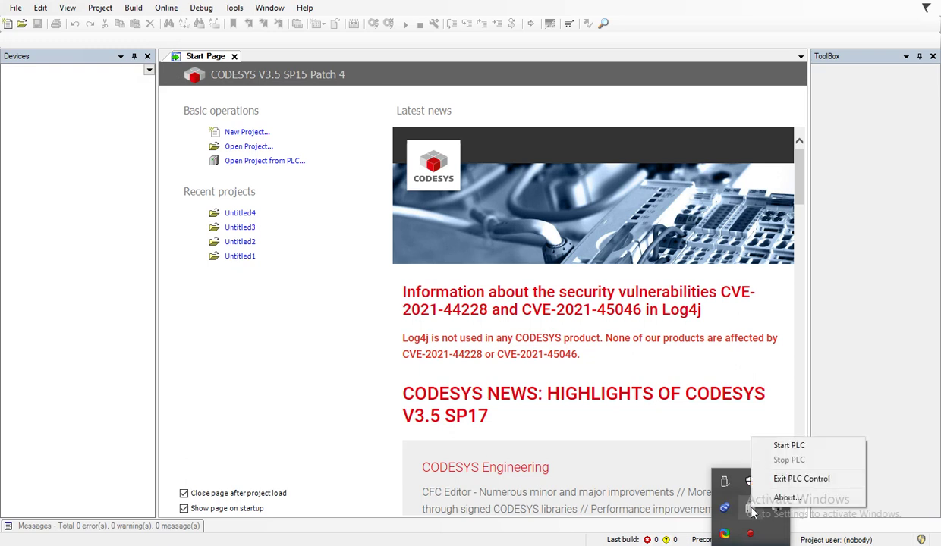
click(806, 446)
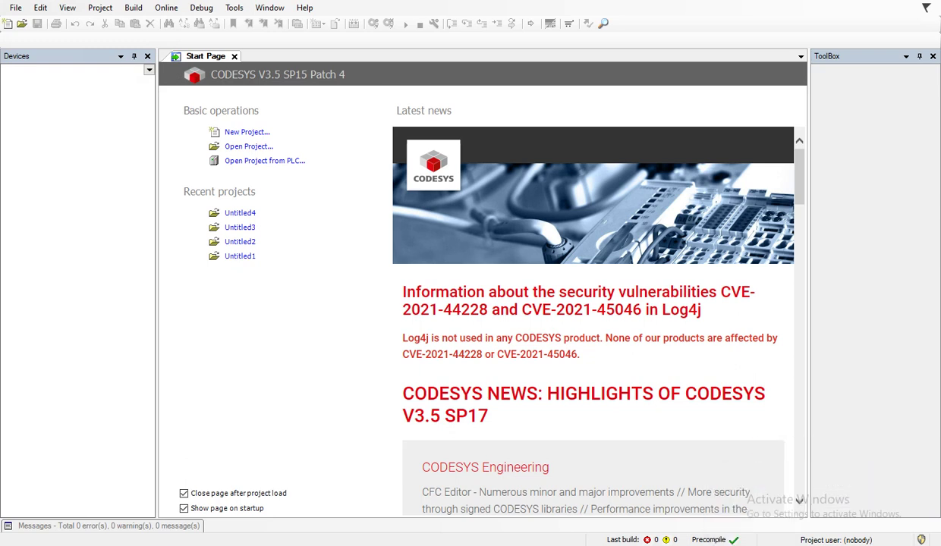
right_click(764, 506)
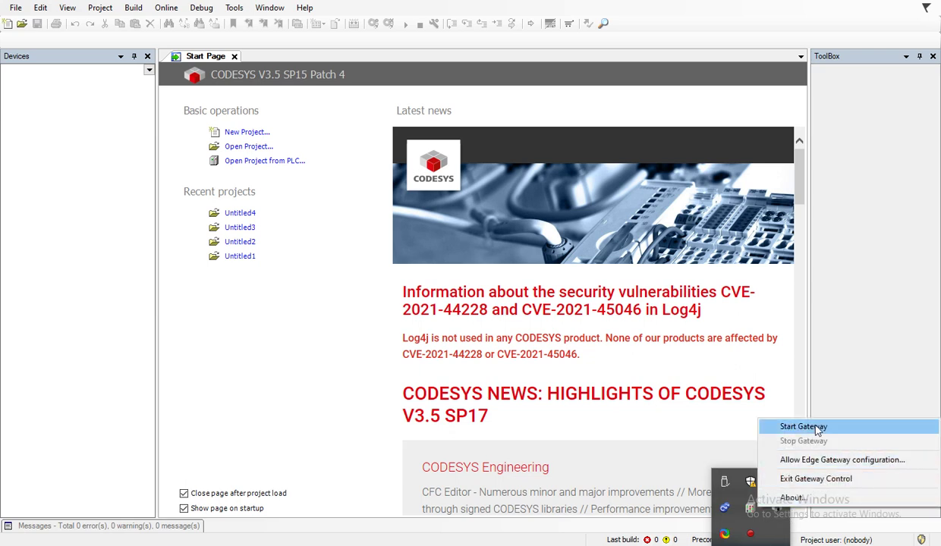
click(817, 428)
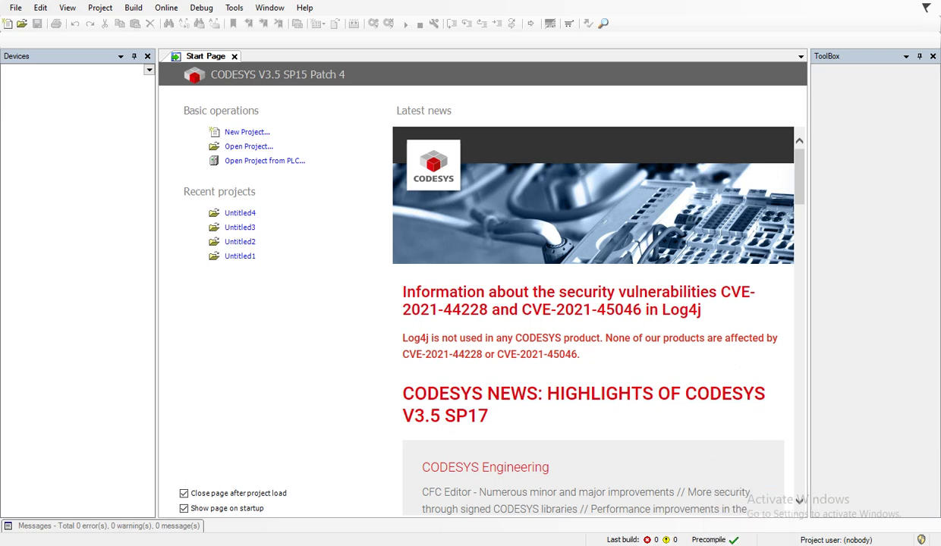
Create standard project Untitled4 with a CODESYS Control Win V3 device and ladder (LD) PLC_PRG.
click(247, 132)
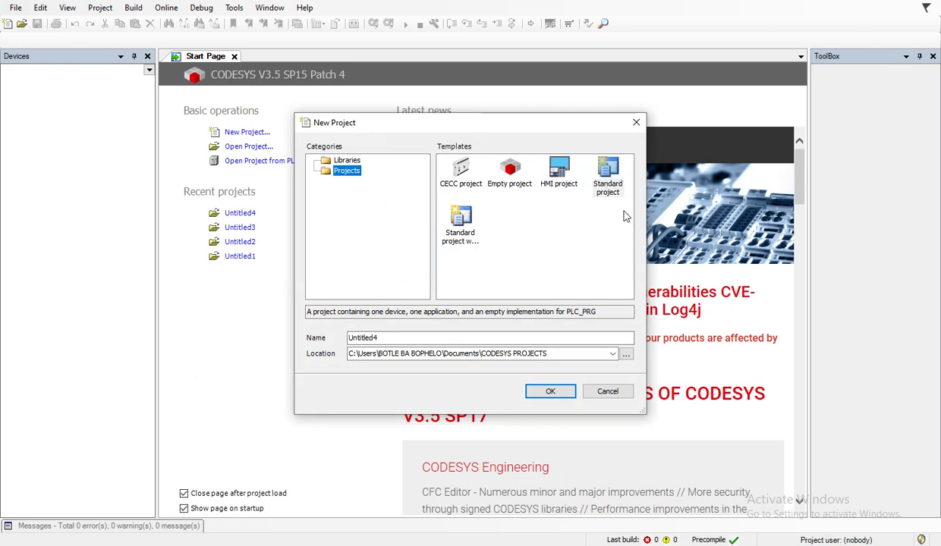
click(551, 391)
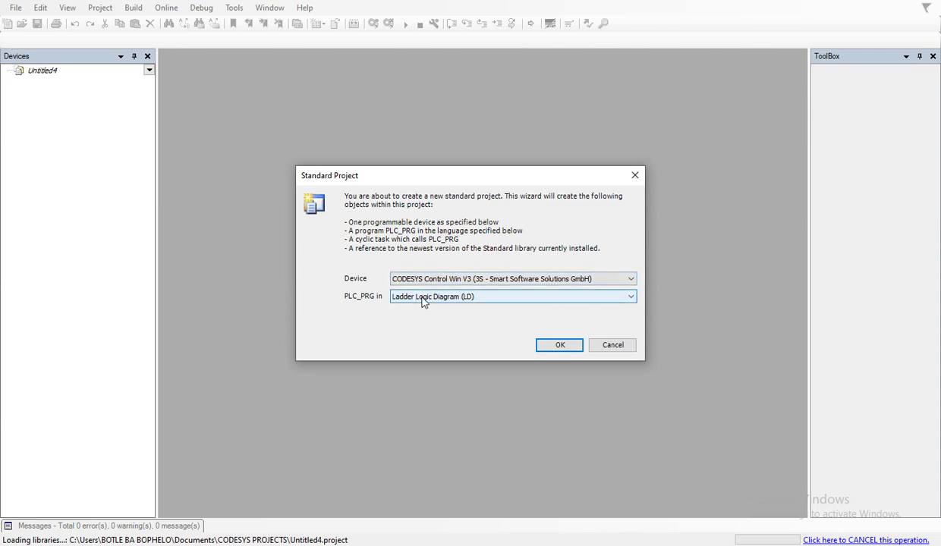
click(561, 347)
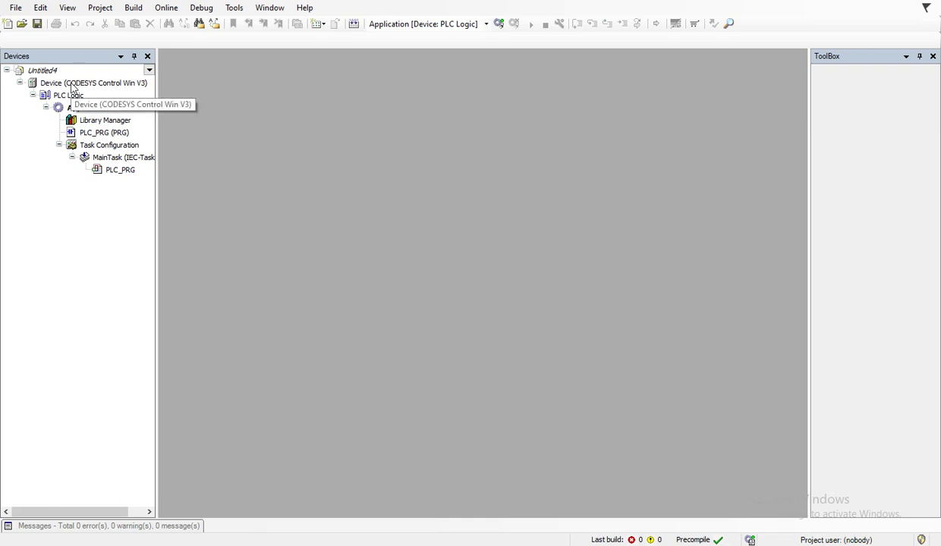
Scan the network from the Device editor and connect to DESKTOP-4DUFM9C via Gateway-1.
click(72, 85)
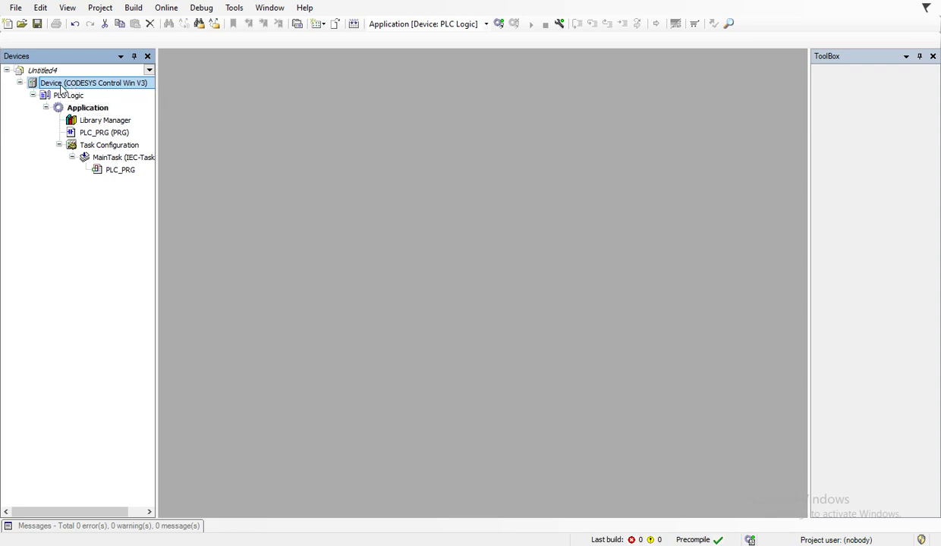
double_click(55, 84)
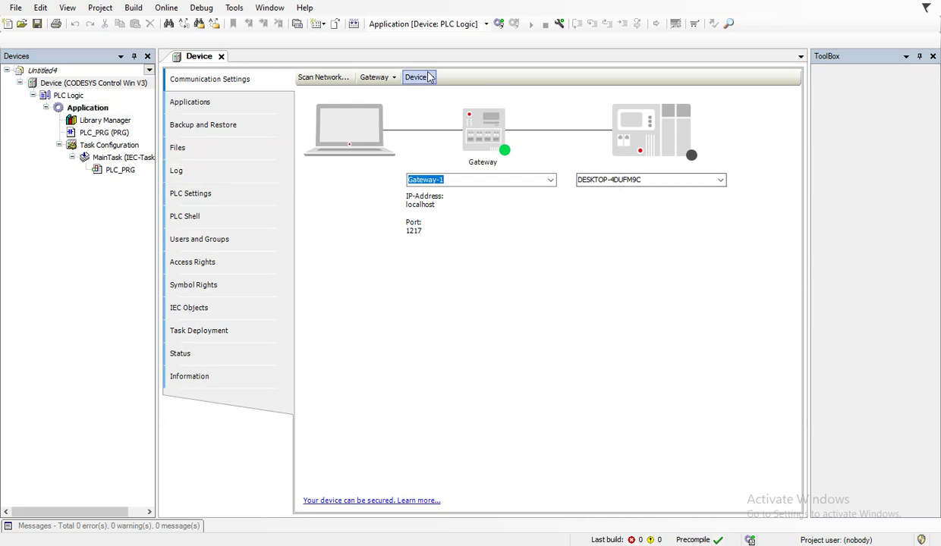
click(322, 79)
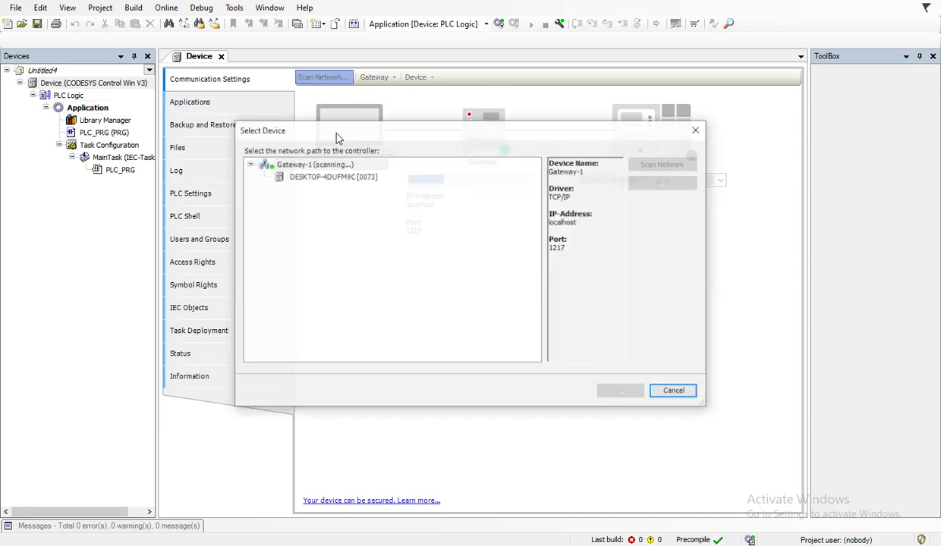
click(326, 179)
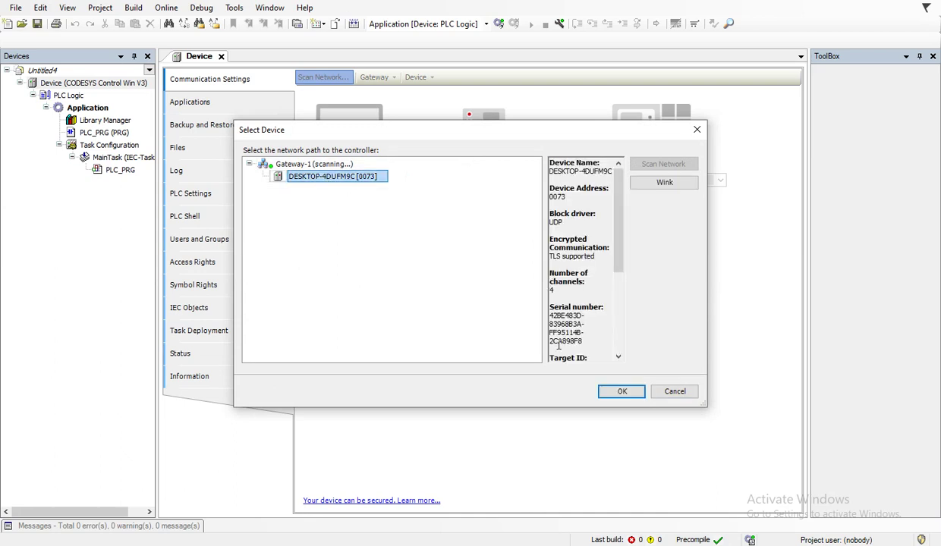
click(622, 392)
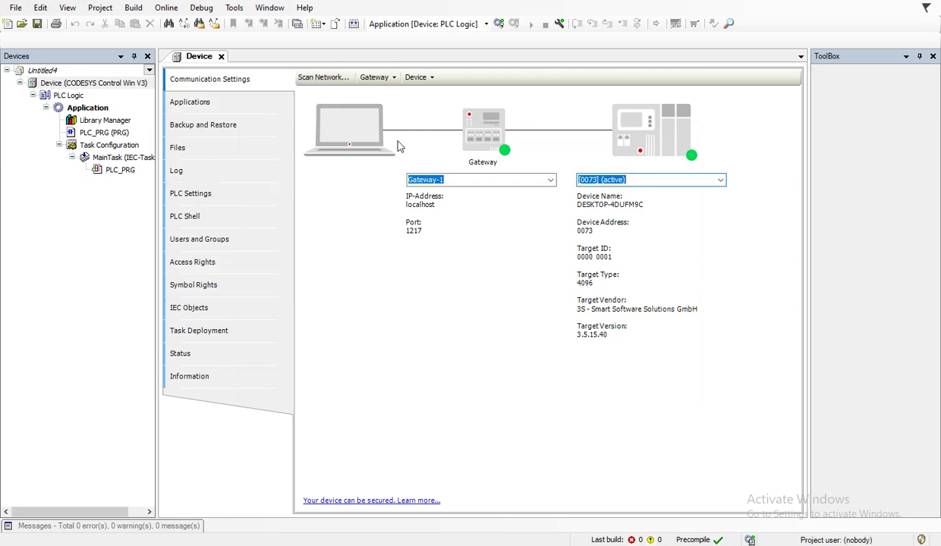
Choose DESKTOP-4DUFM9C from the device dropdown and confirm it as the active target.
click(702, 180)
click(719, 182)
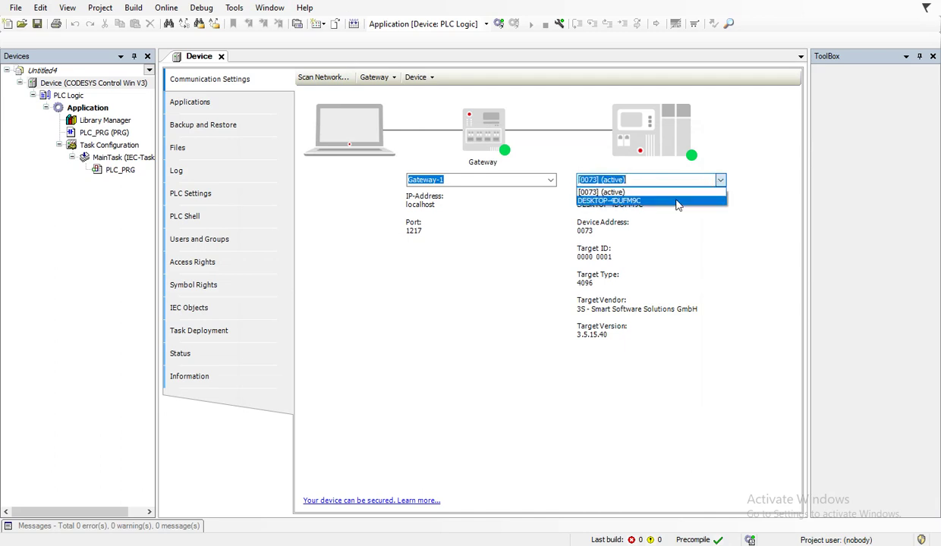
click(645, 202)
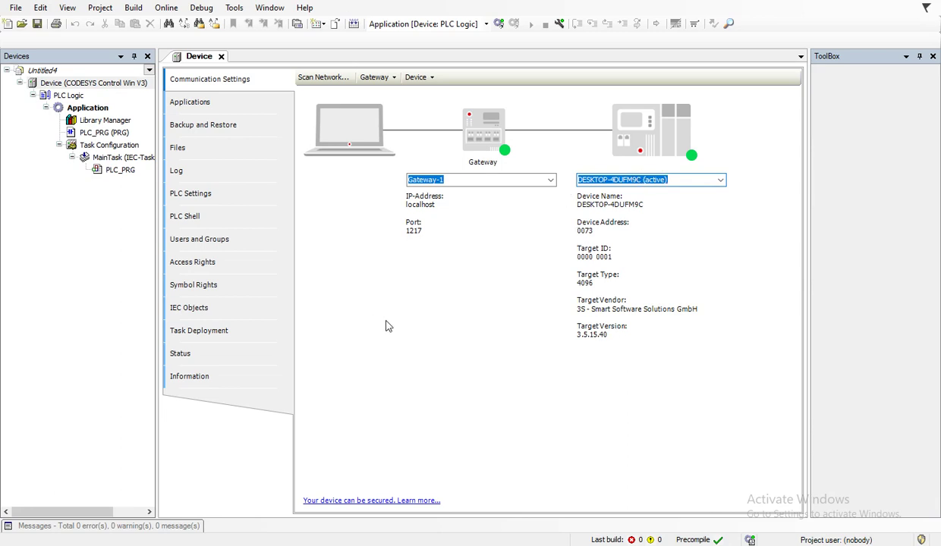
right_click(67, 85)
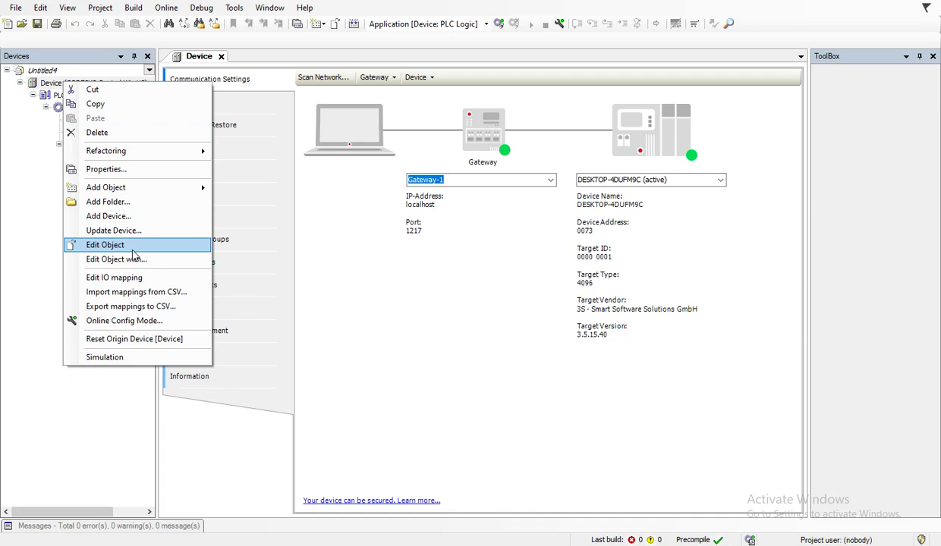
Add the Ethernet device from Fieldbuses > Ethernet Adapter under the Device node.
click(110, 216)
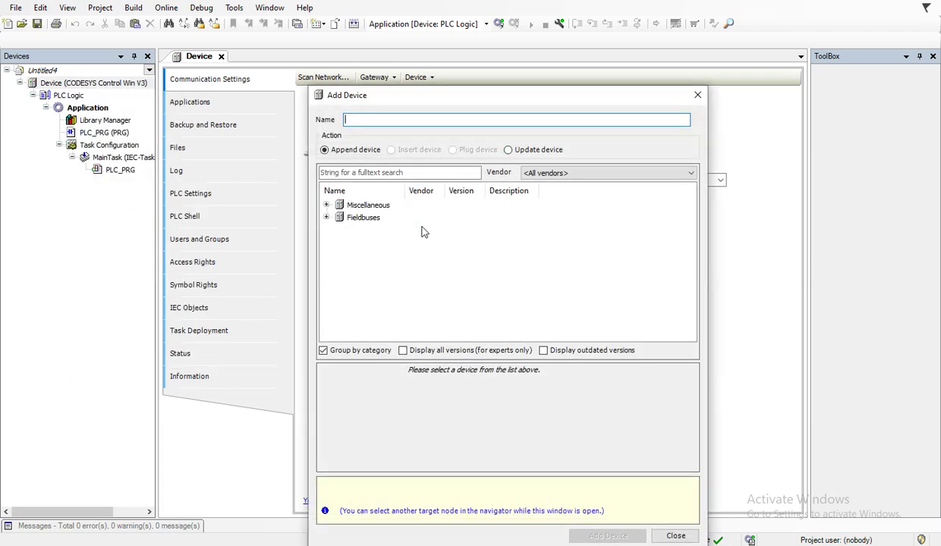
click(328, 218)
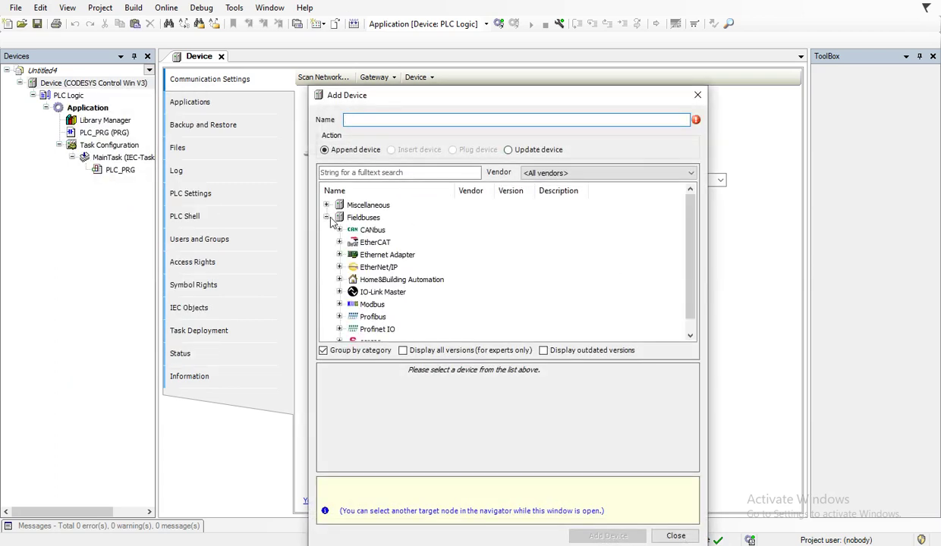
click(340, 255)
click(380, 267)
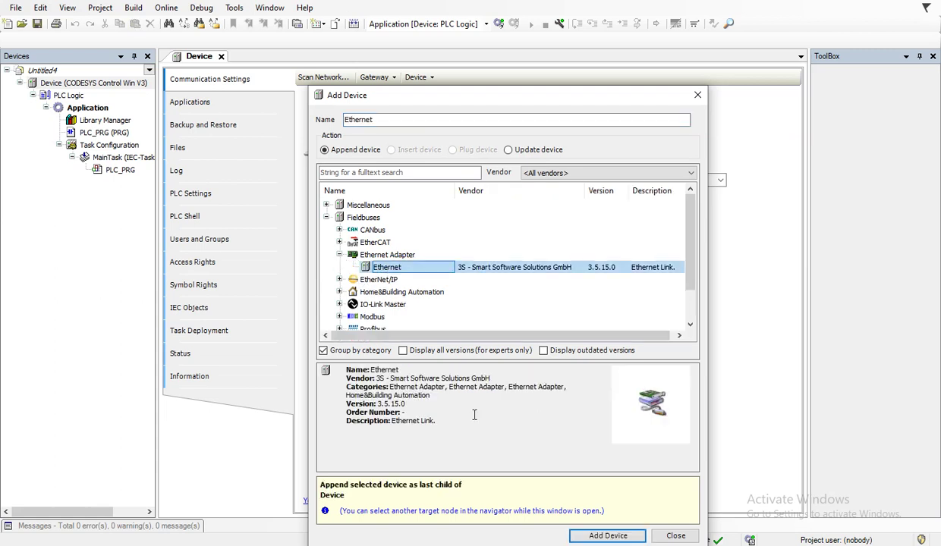
click(607, 539)
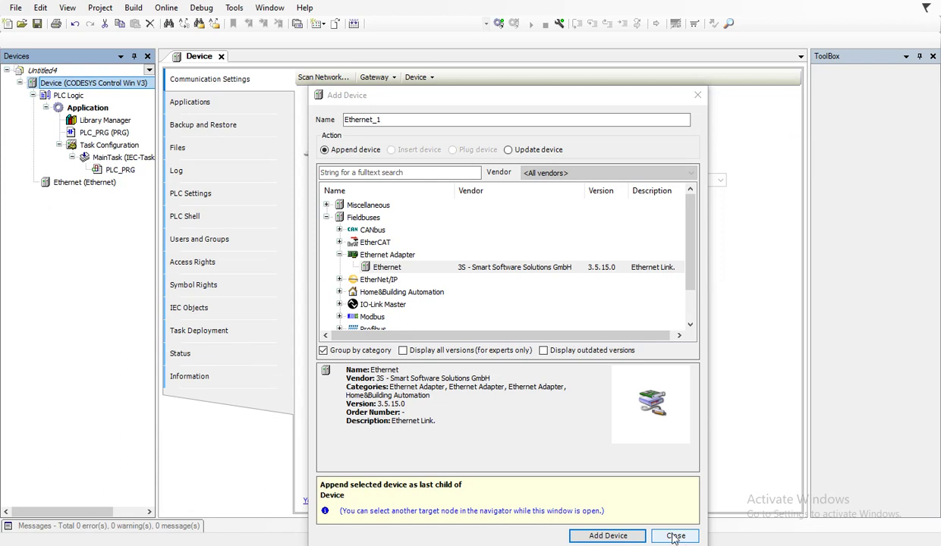
click(74, 186)
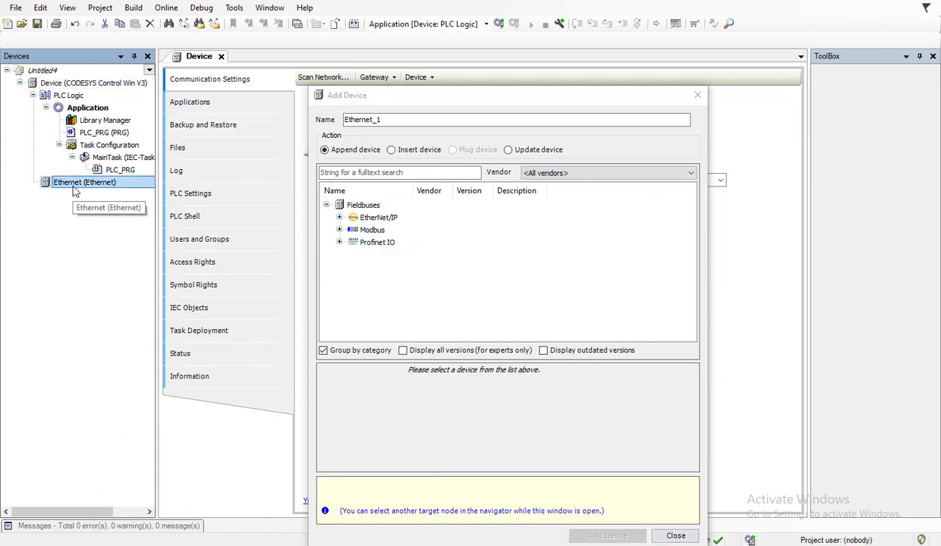
Add a ModbusTCP Slave Device under the Ethernet adapter and close the Add Device dialog.
click(339, 230)
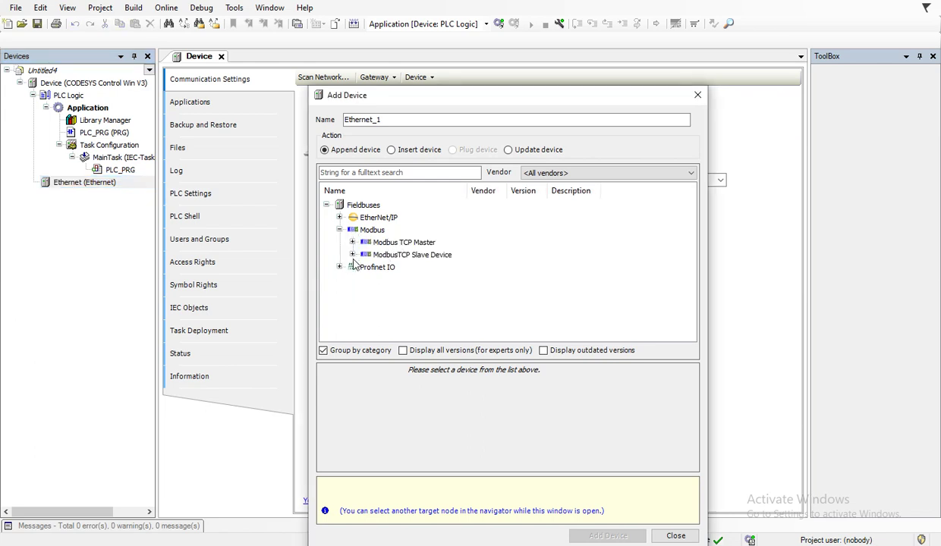
click(352, 255)
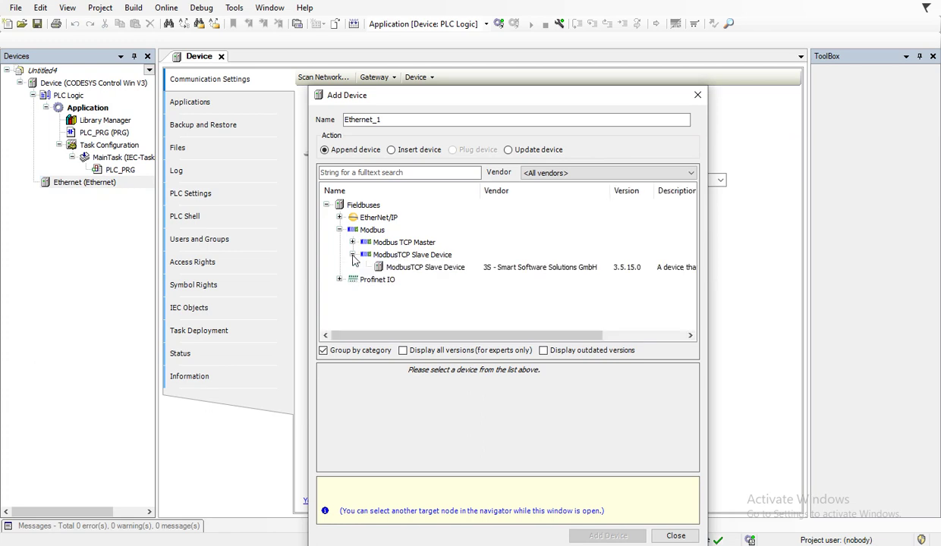
click(414, 268)
click(606, 537)
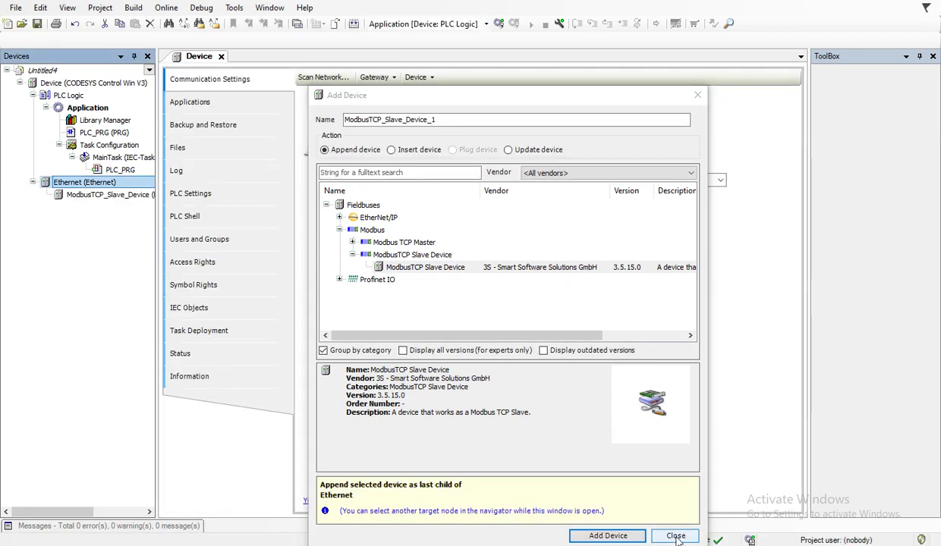
click(675, 536)
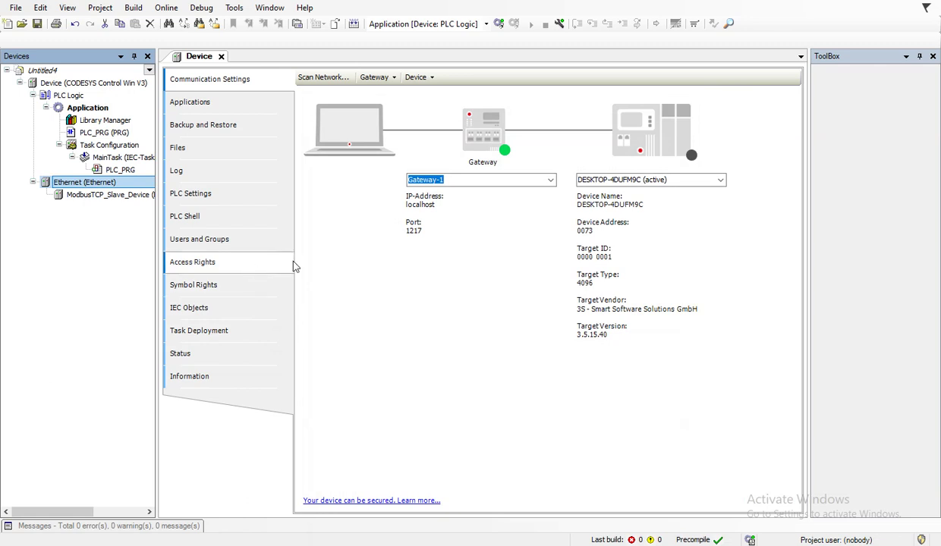
Keep DESKTOP-4DUFM9C as the controller and check the gateway status among the tray icons.
click(721, 181)
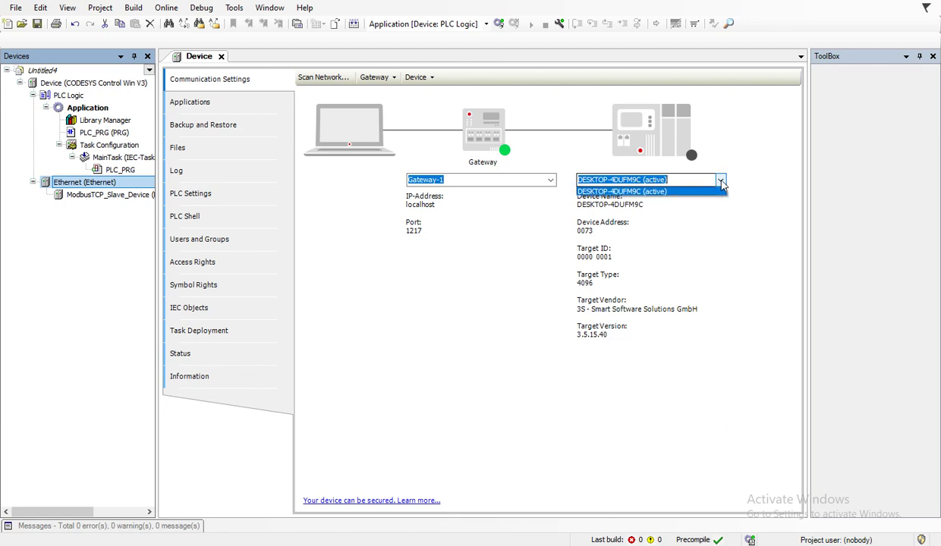
click(714, 192)
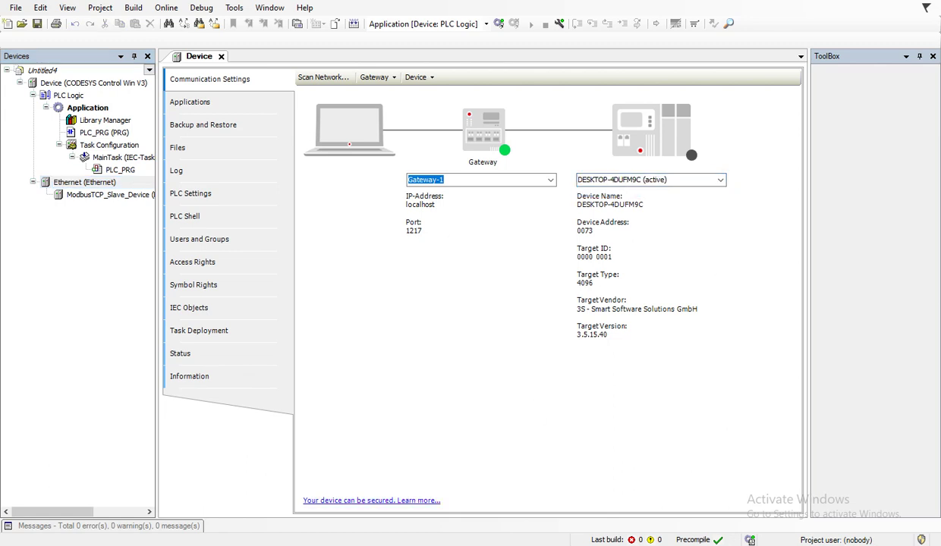
click(372, 500)
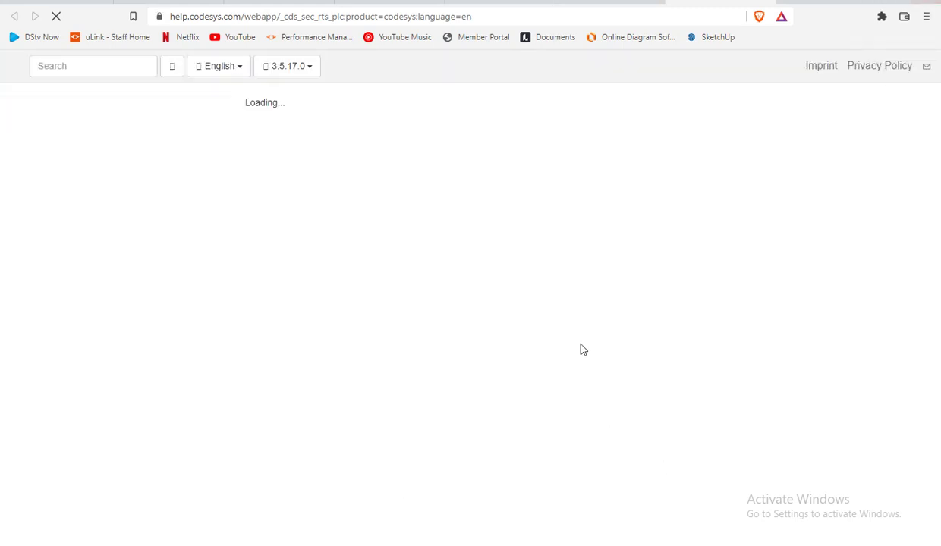
key(alt+Tab)
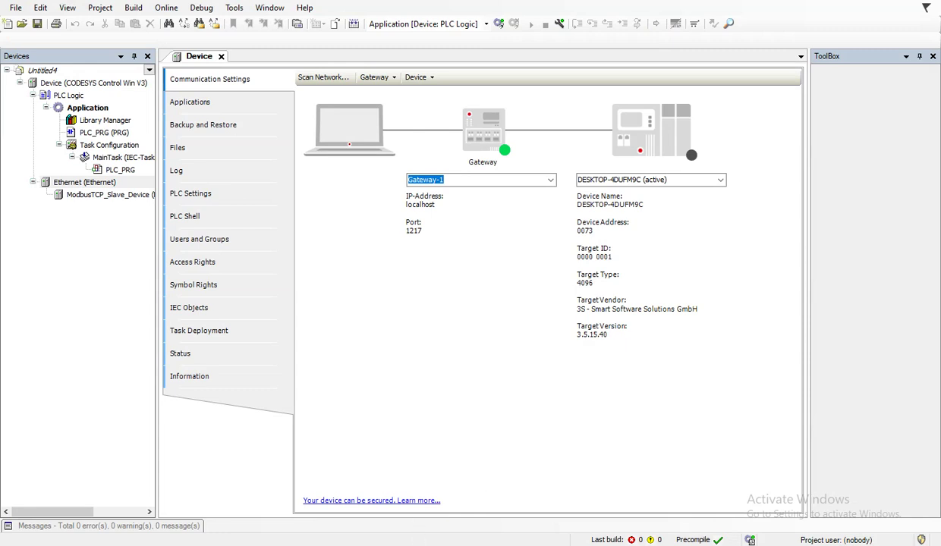
click(750, 545)
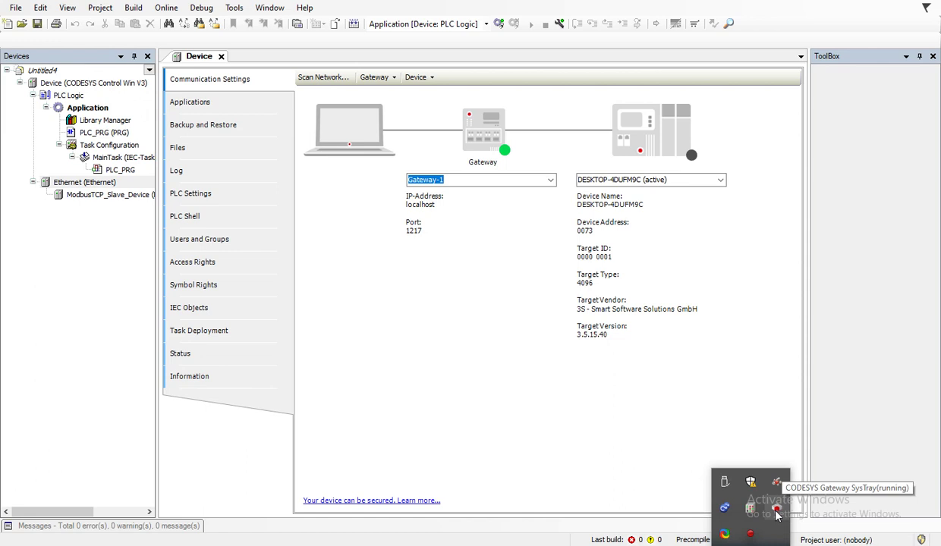
click(721, 180)
click(721, 180)
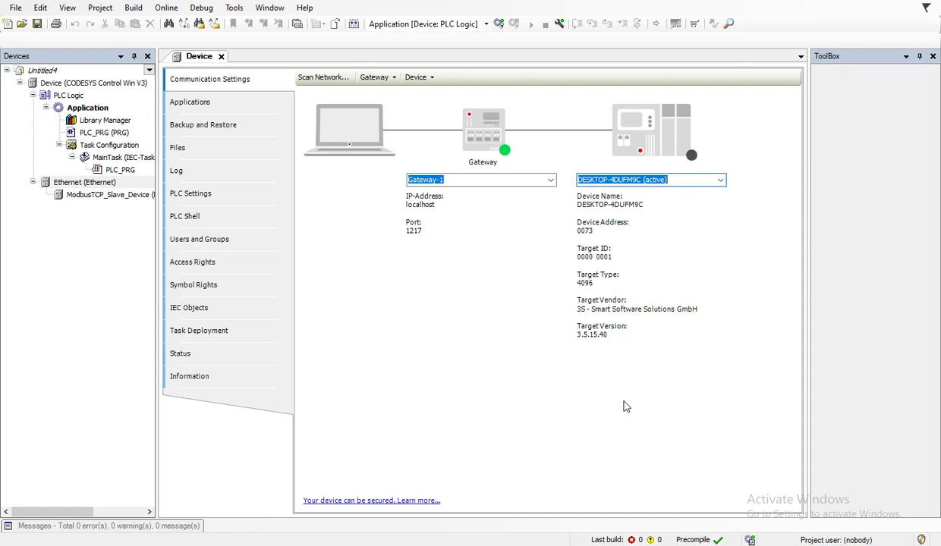
Rescan, confirm DESKTOP-4DUFM9C as the target, and connect Factory I/O's Modbus TCP/IP Client driver.
click(325, 77)
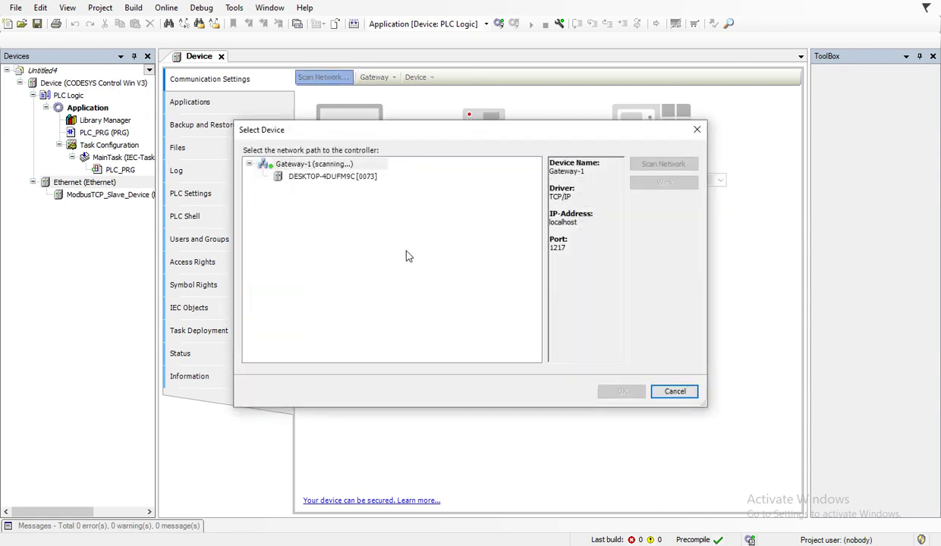
click(357, 178)
click(622, 391)
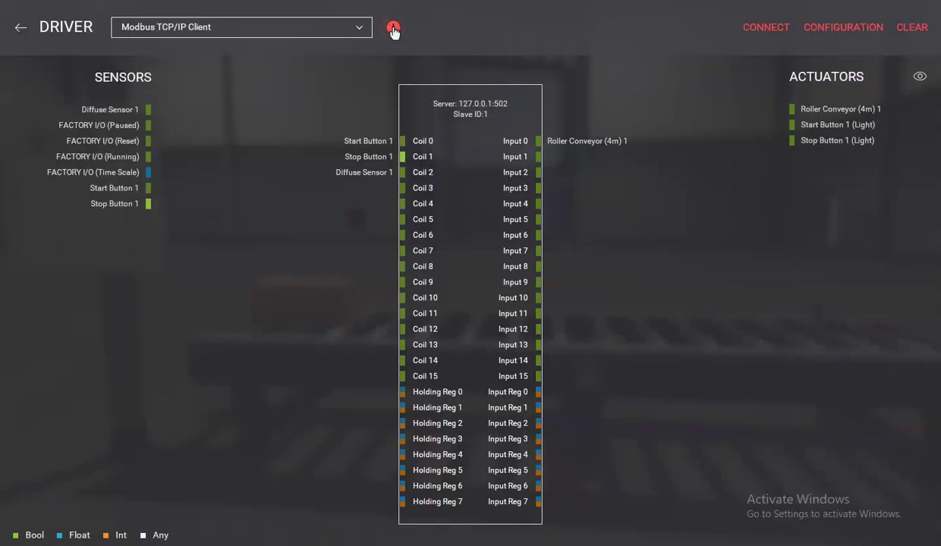
click(768, 30)
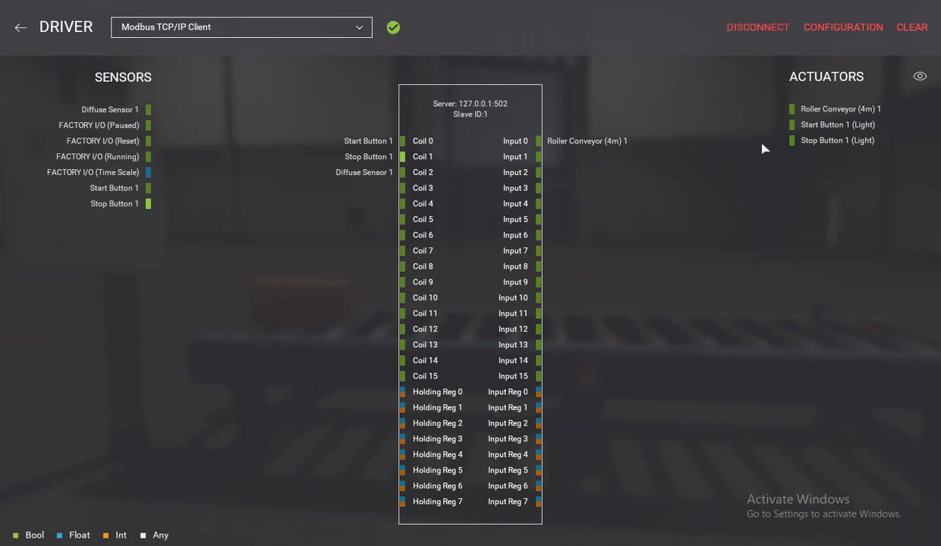
Return to the Factory I/O scene and reopen the File > Drivers page.
click(20, 29)
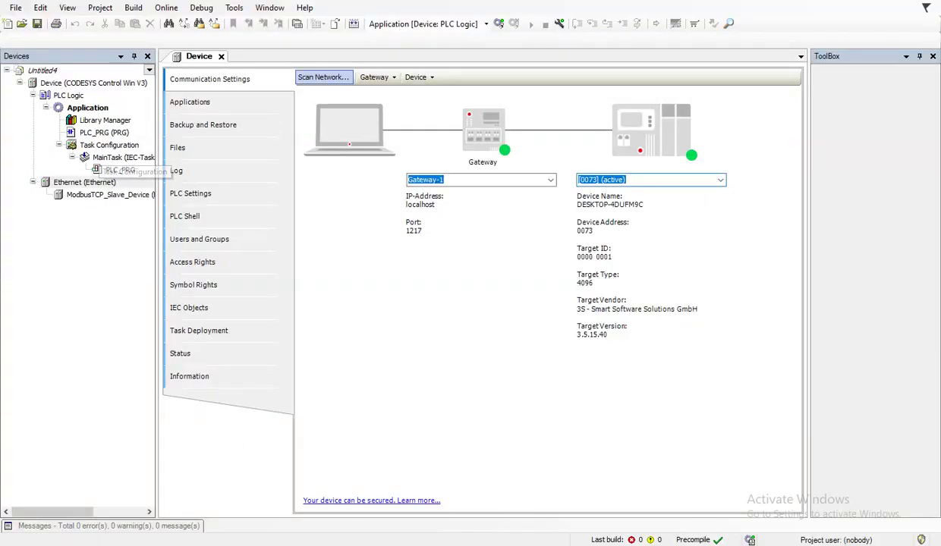
mouse_move(369, 545)
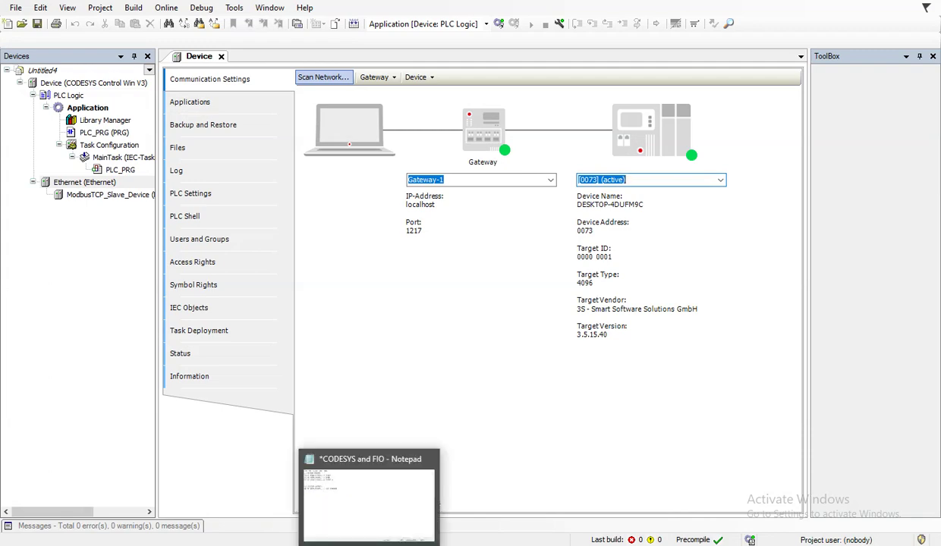
click(391, 542)
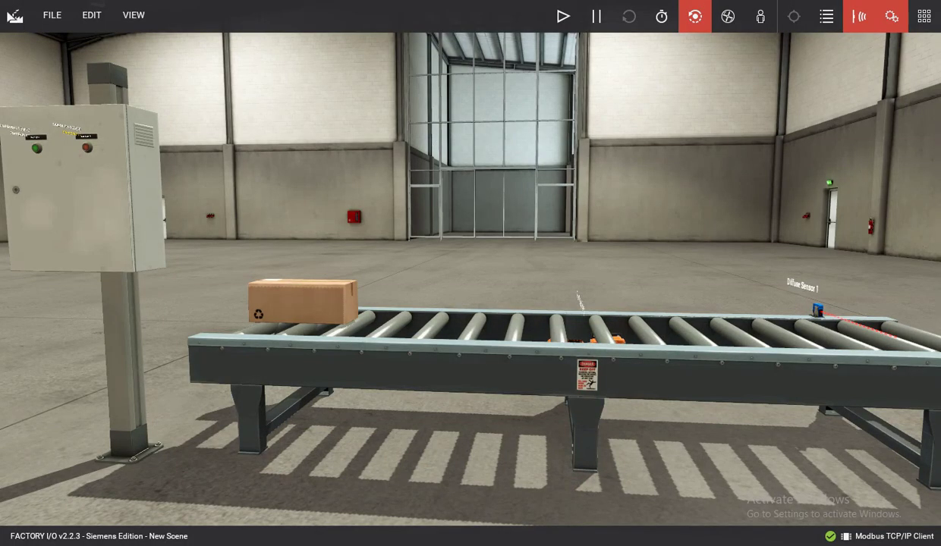
click(51, 19)
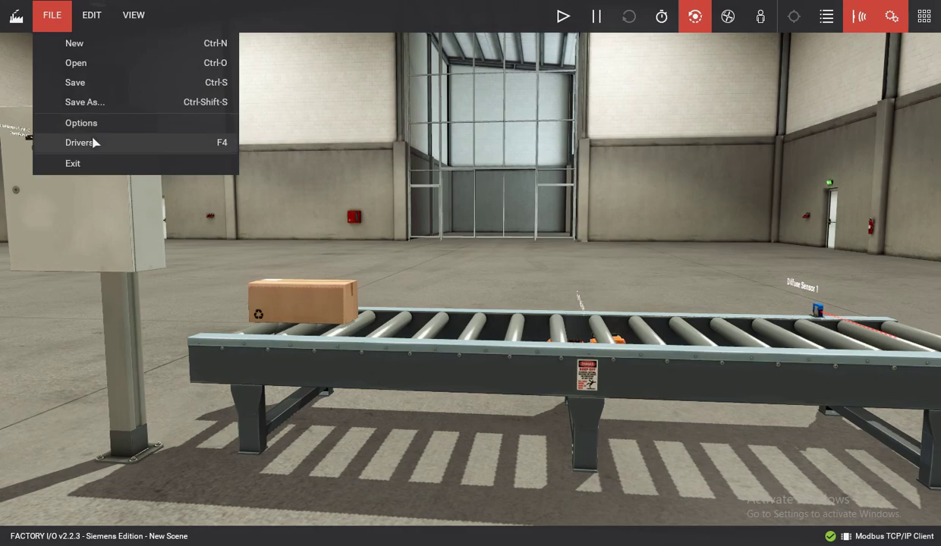
click(93, 141)
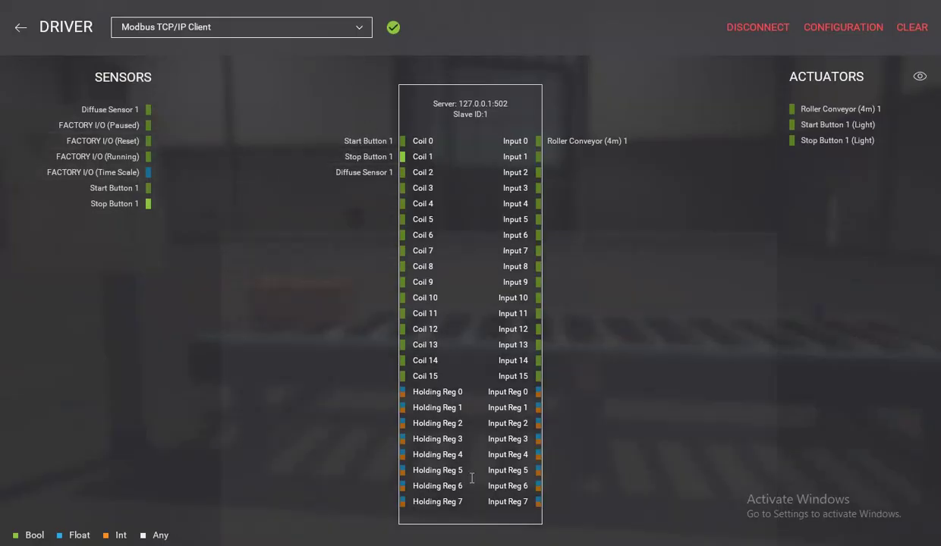
Move the CODESYS and FIO Notepad notes aside and highlight the POINT A comment.
key(alt+Tab)
drag(456, 117, 578, 209)
drag(450, 266, 411, 266)
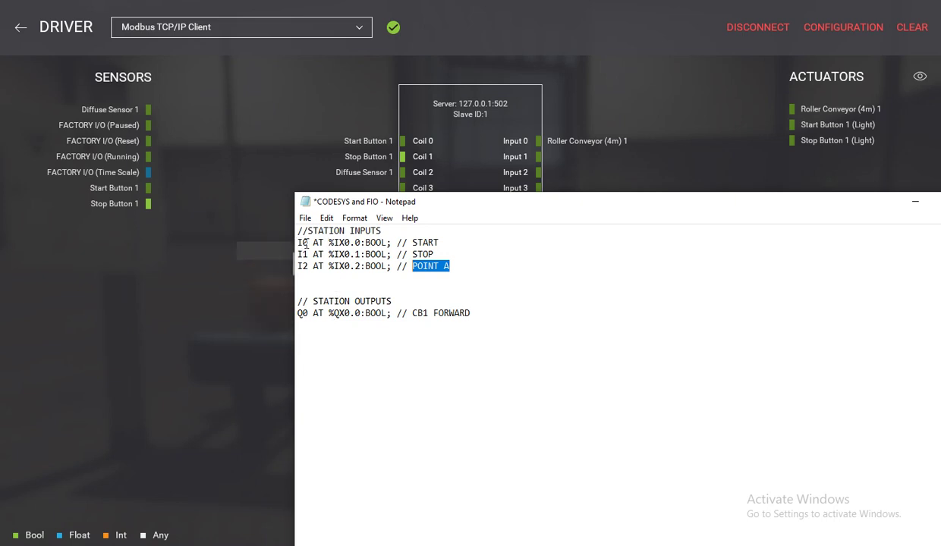
drag(296, 243, 362, 243)
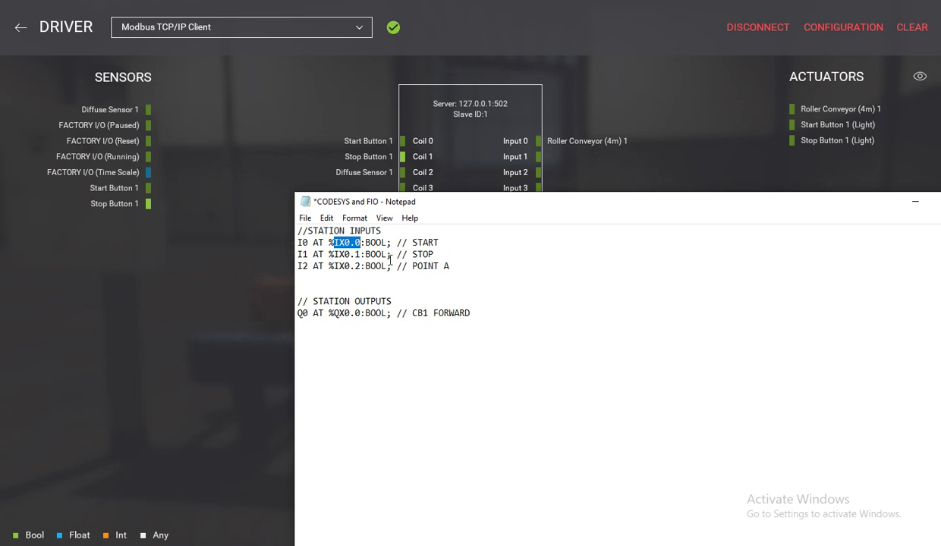
click(403, 243)
drag(403, 243, 441, 244)
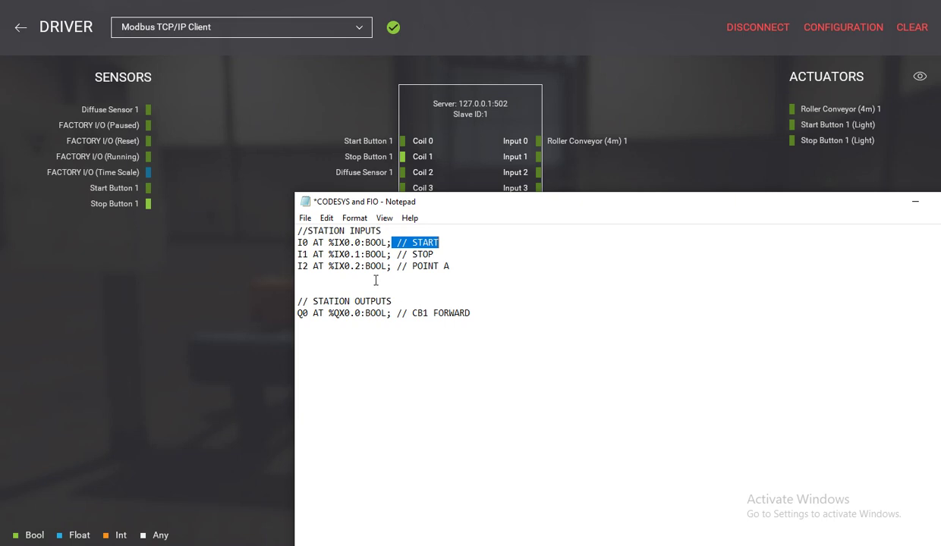
drag(297, 243, 461, 333)
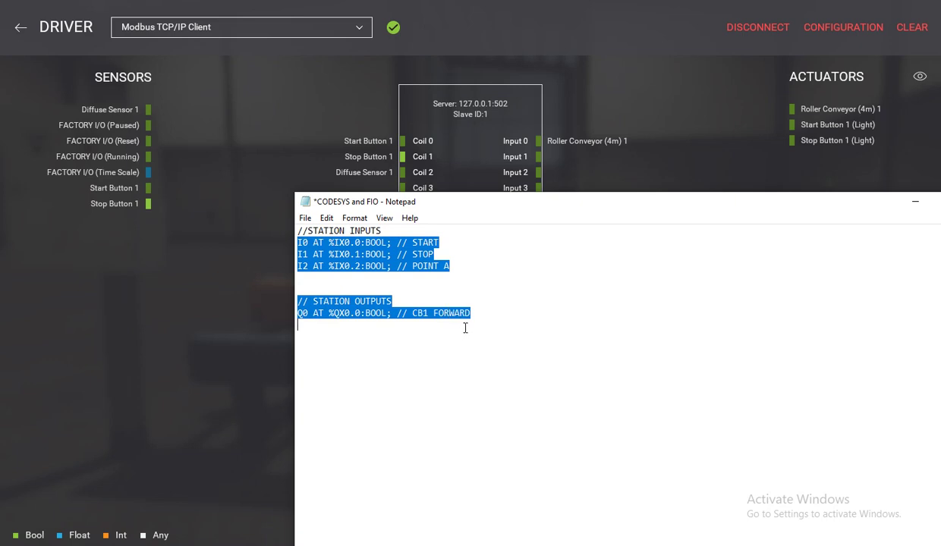